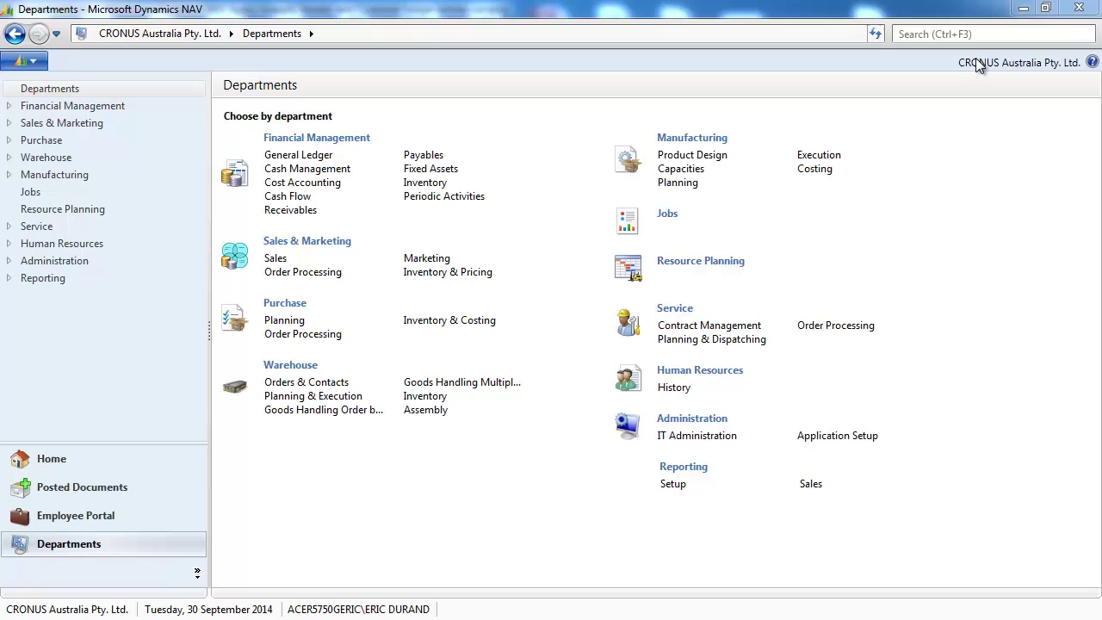
Find the Vendors list and open the ledger entries of vendor AR Day Property Management
click(969, 35)
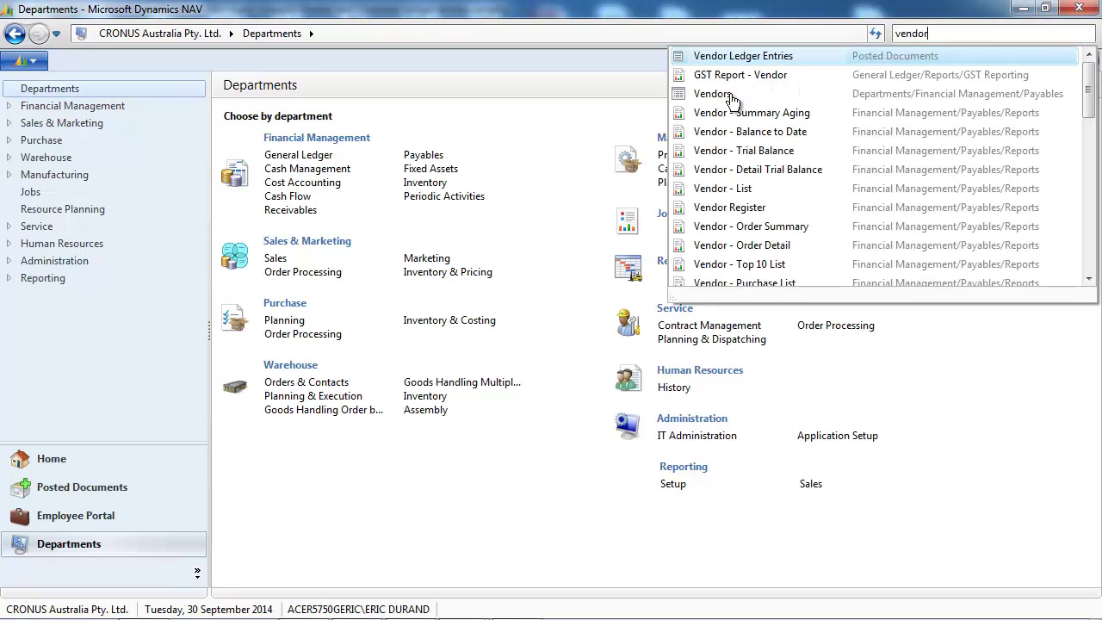
click(712, 93)
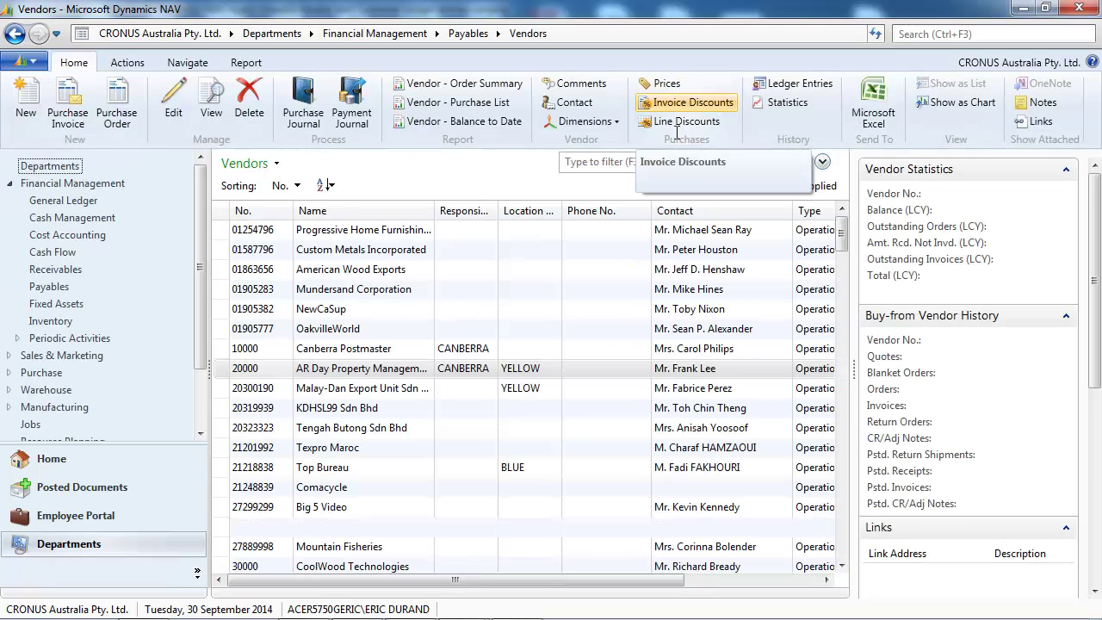
click(199, 65)
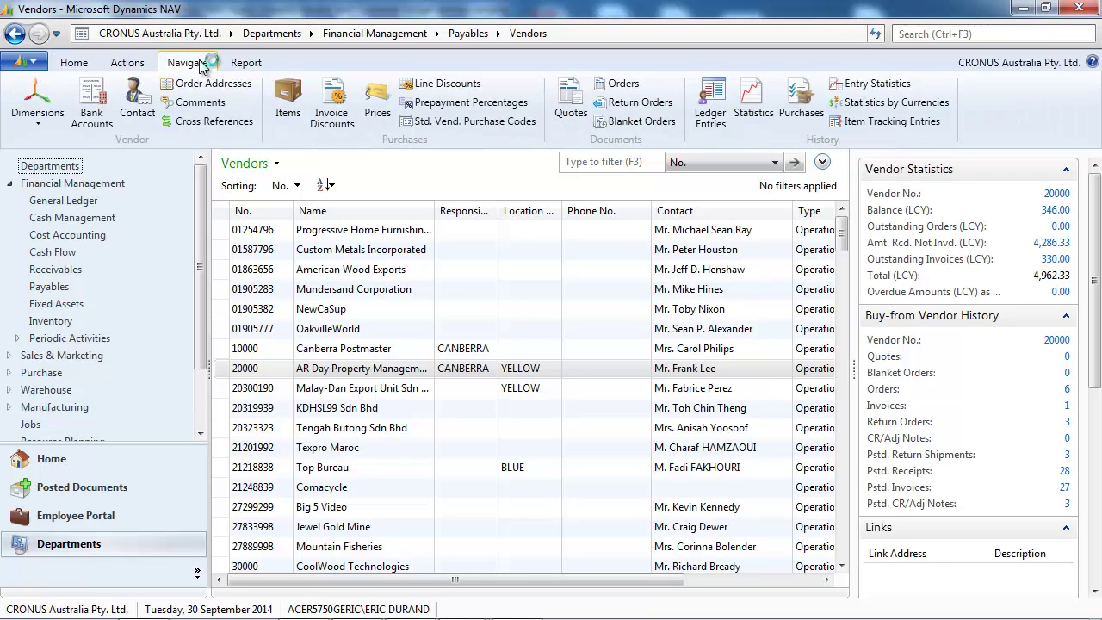
click(718, 98)
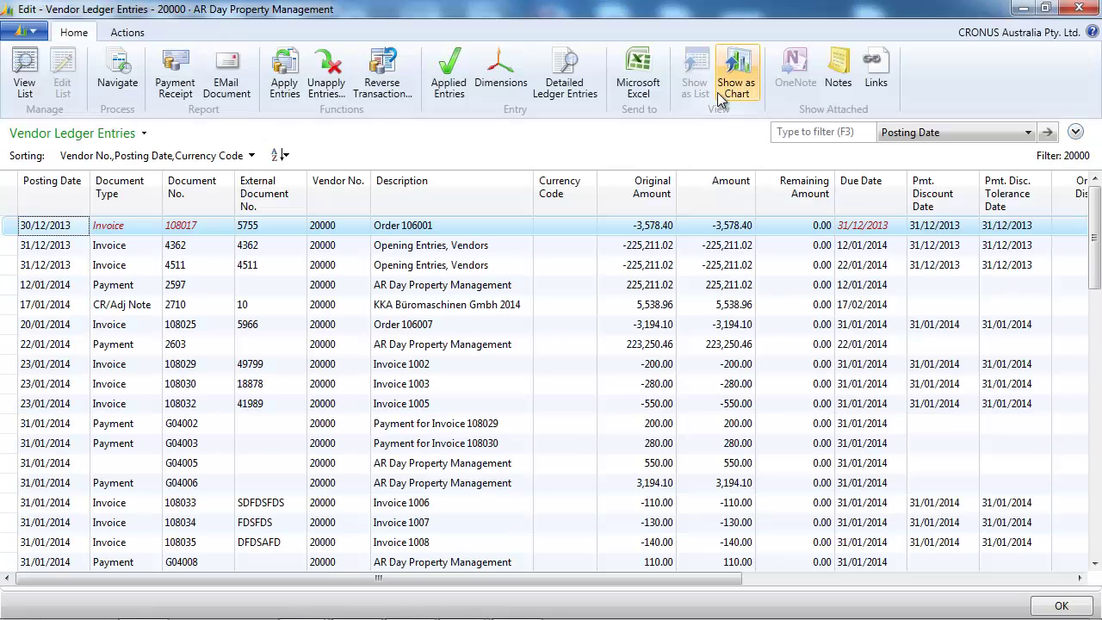
Review the detailed ledger entries and the applied entries of invoice 108032 dated 23/01/2014
click(621, 406)
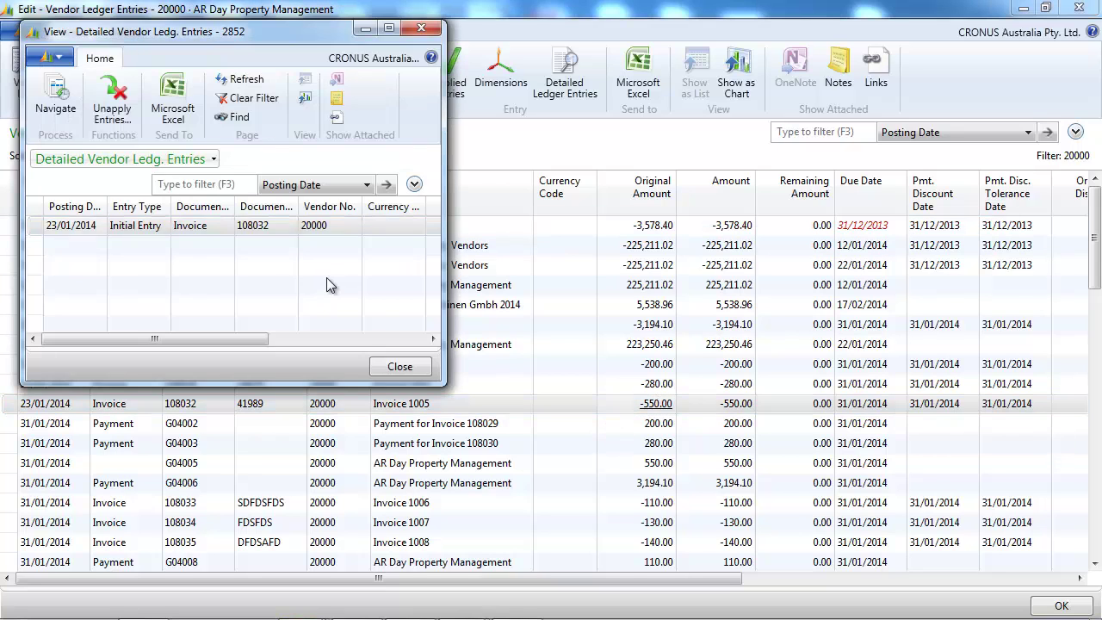
key(Escape)
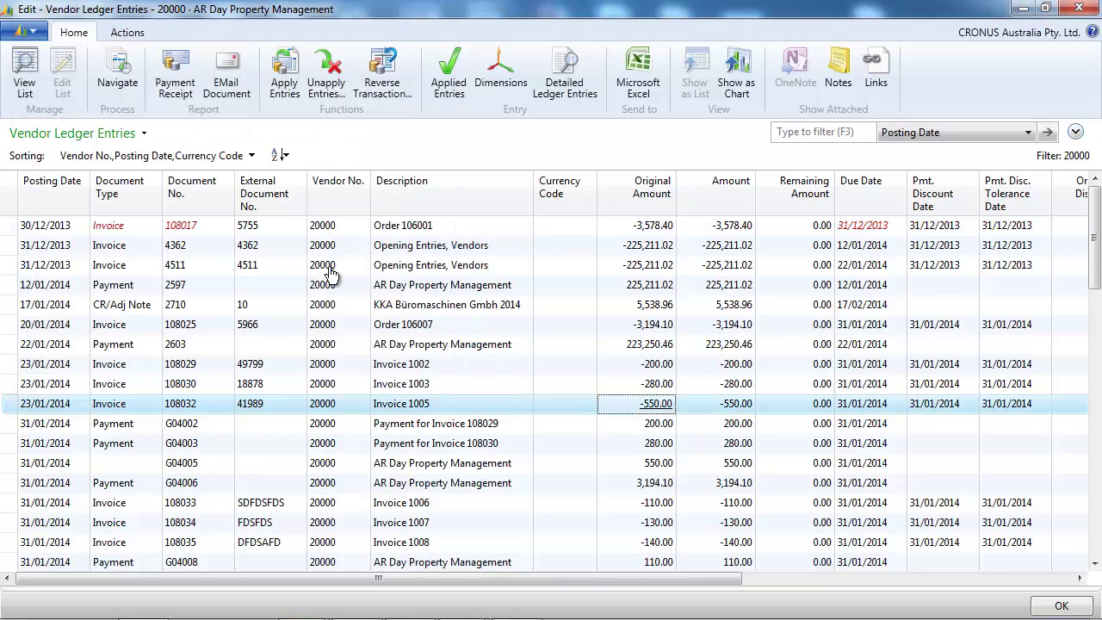
click(447, 88)
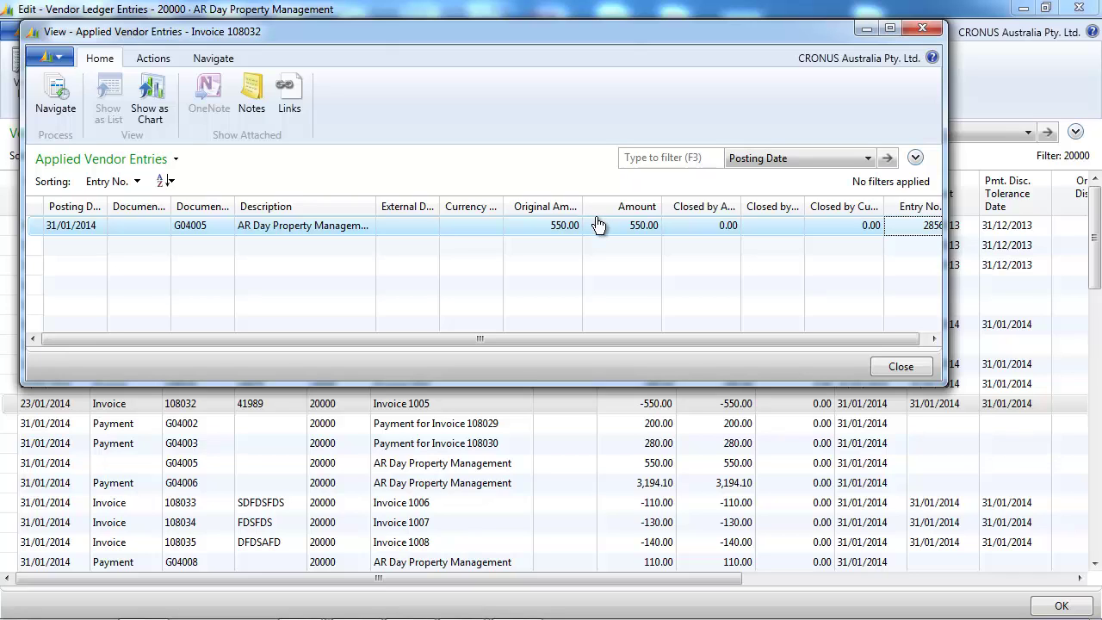
click(153, 58)
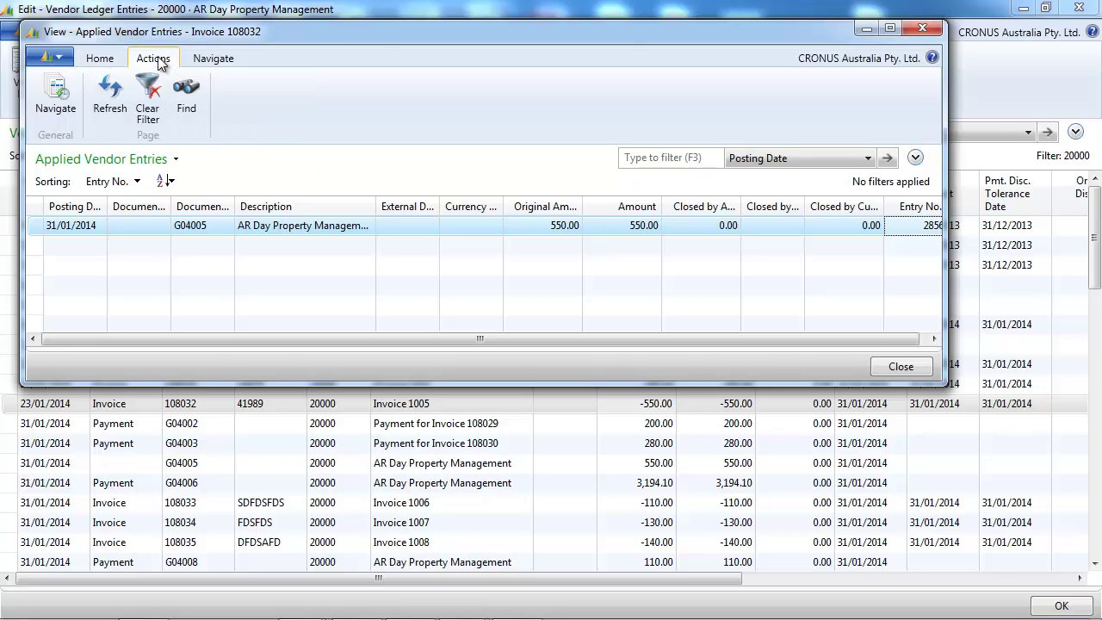
key(Escape)
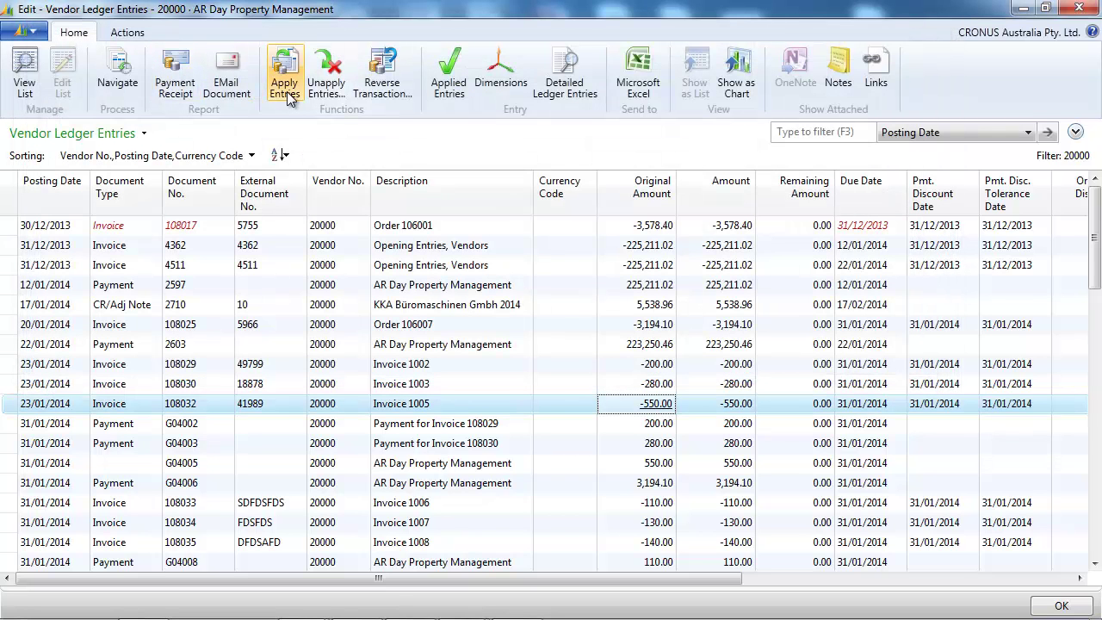
Unapply the G04005 application from invoice 108032 and post the correcting entries
click(327, 89)
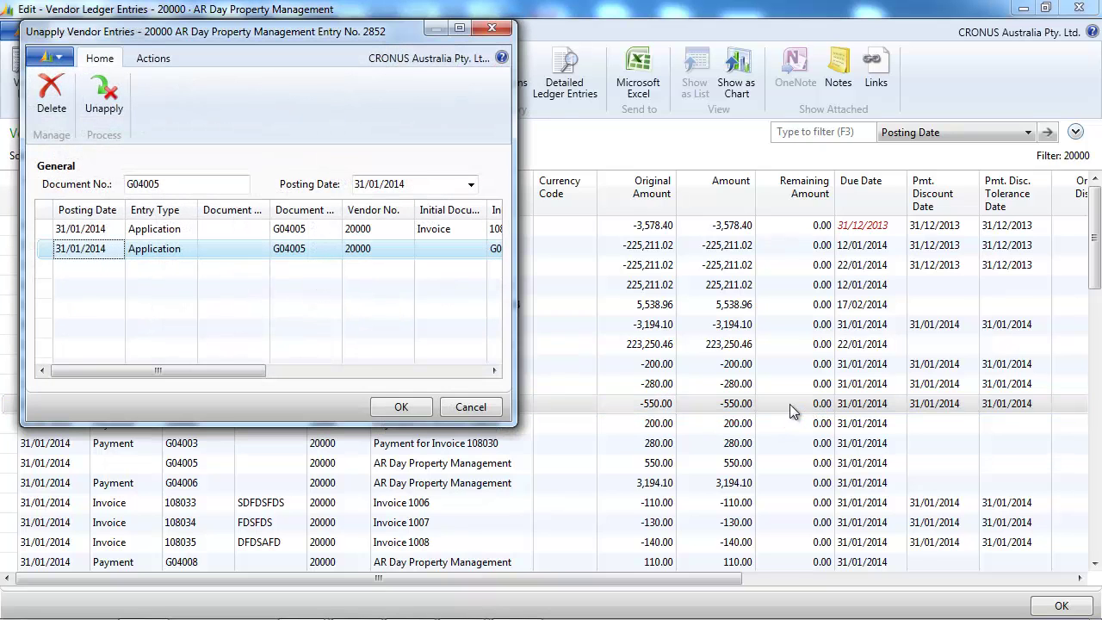
click(107, 111)
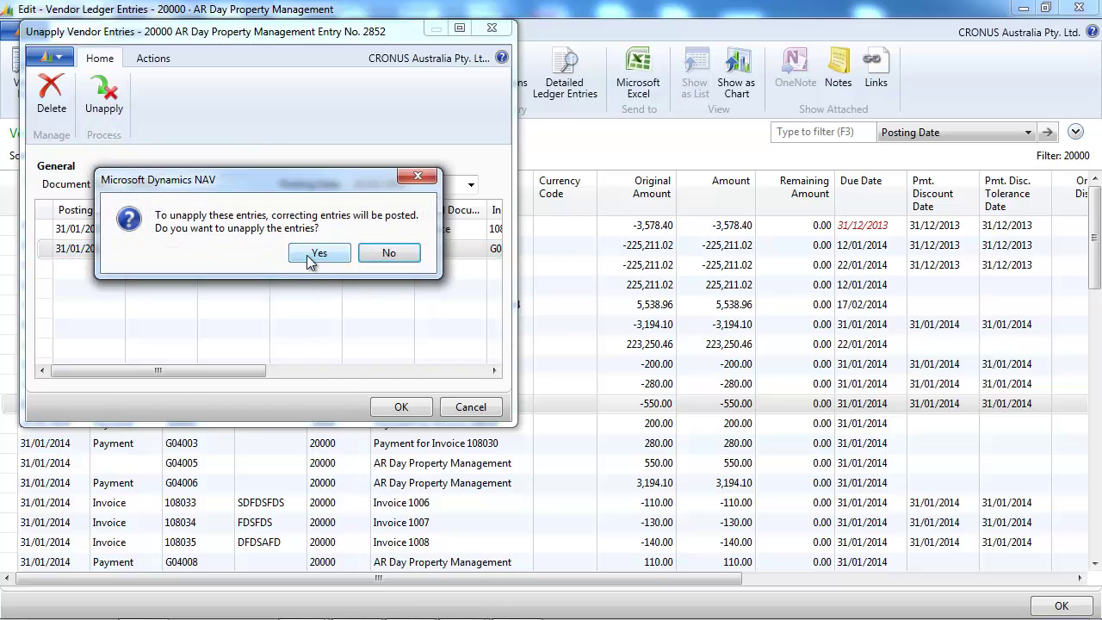
click(309, 256)
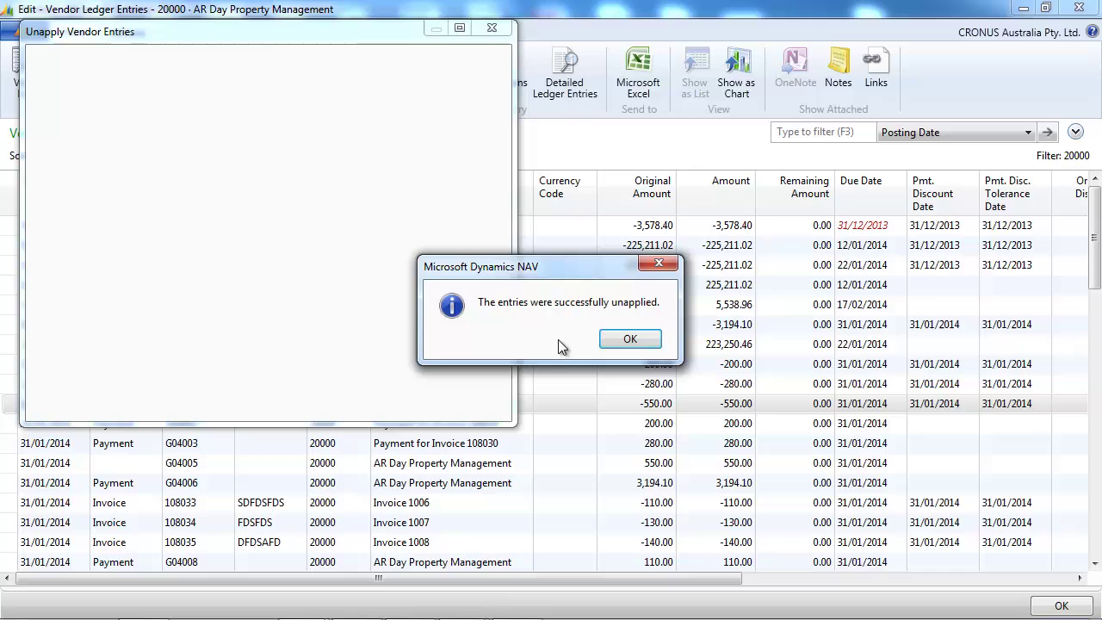
click(629, 341)
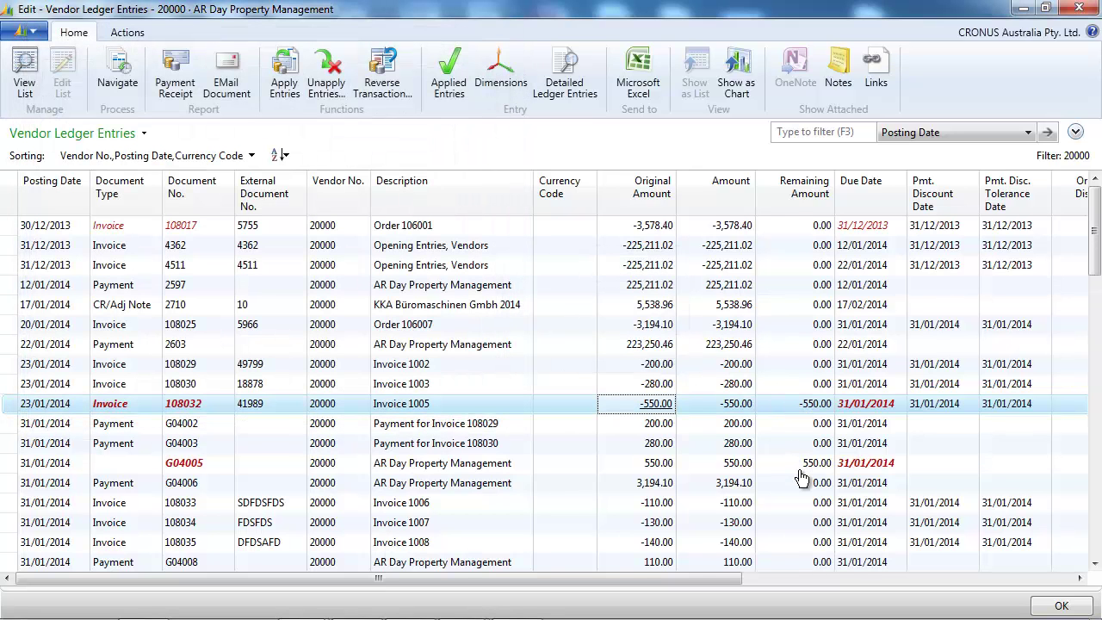
Apply entry G04005 to invoice 108032 and post the application with posting date 31/01/2014
click(565, 465)
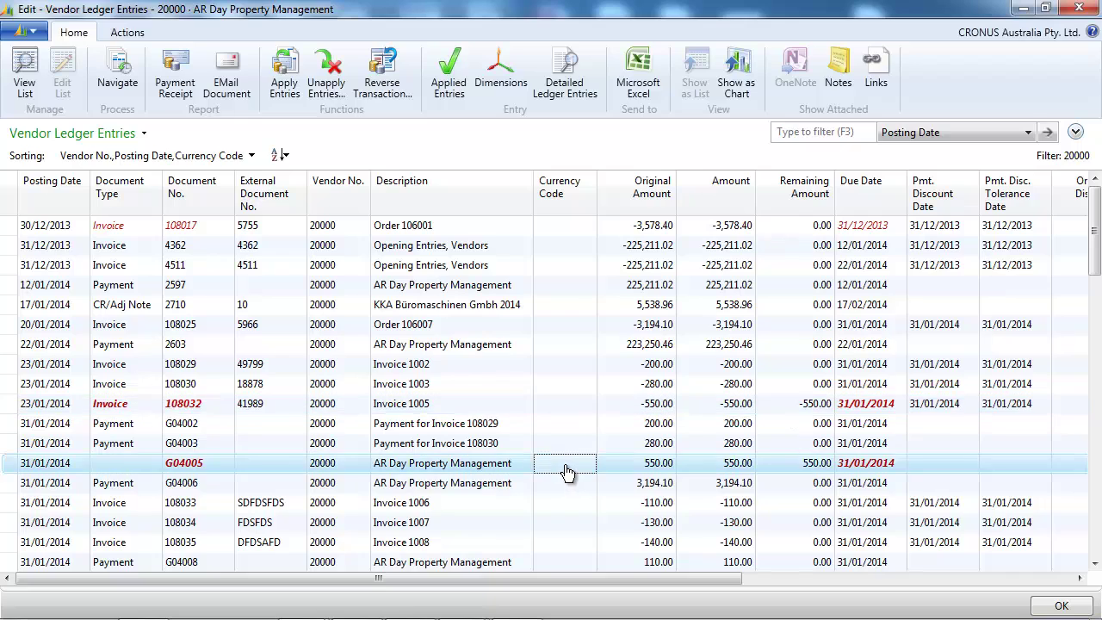
click(287, 83)
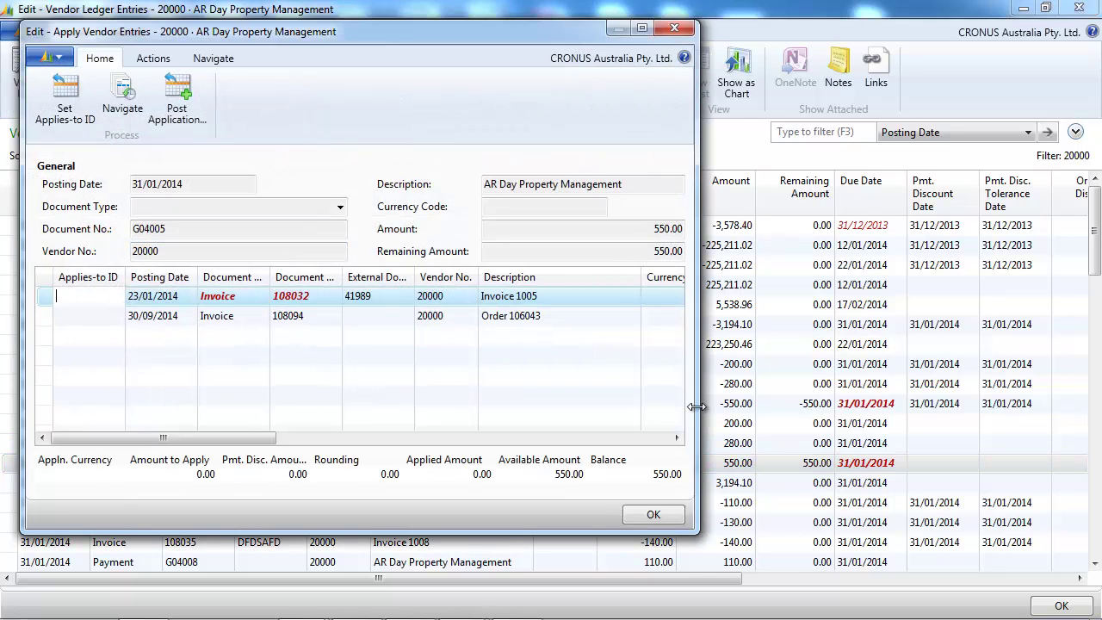
drag(695, 406, 996, 440)
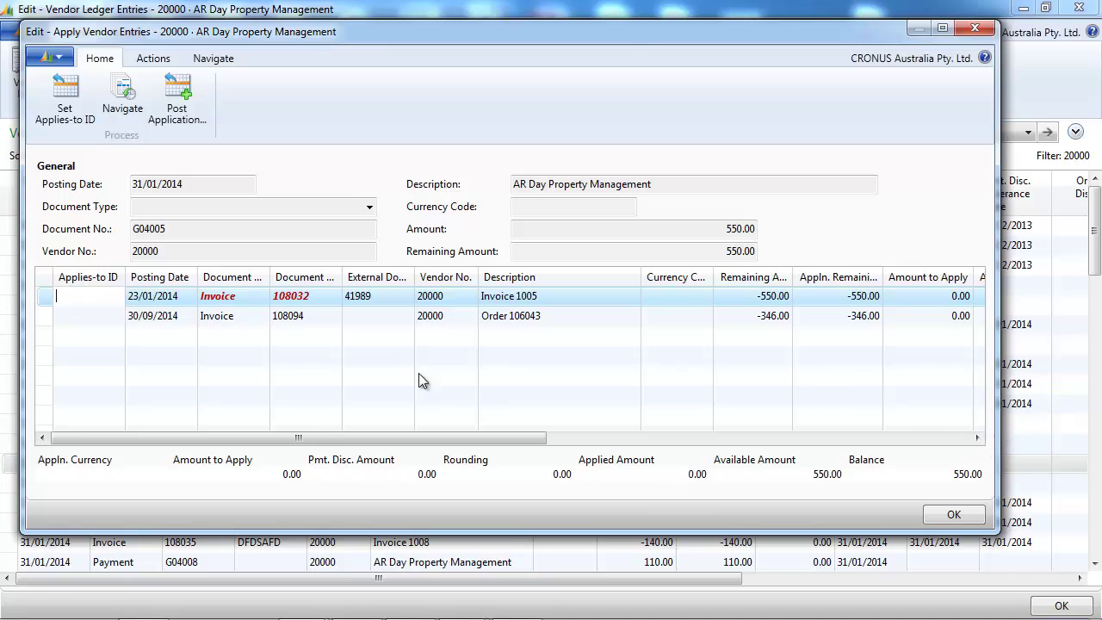
click(67, 103)
click(177, 111)
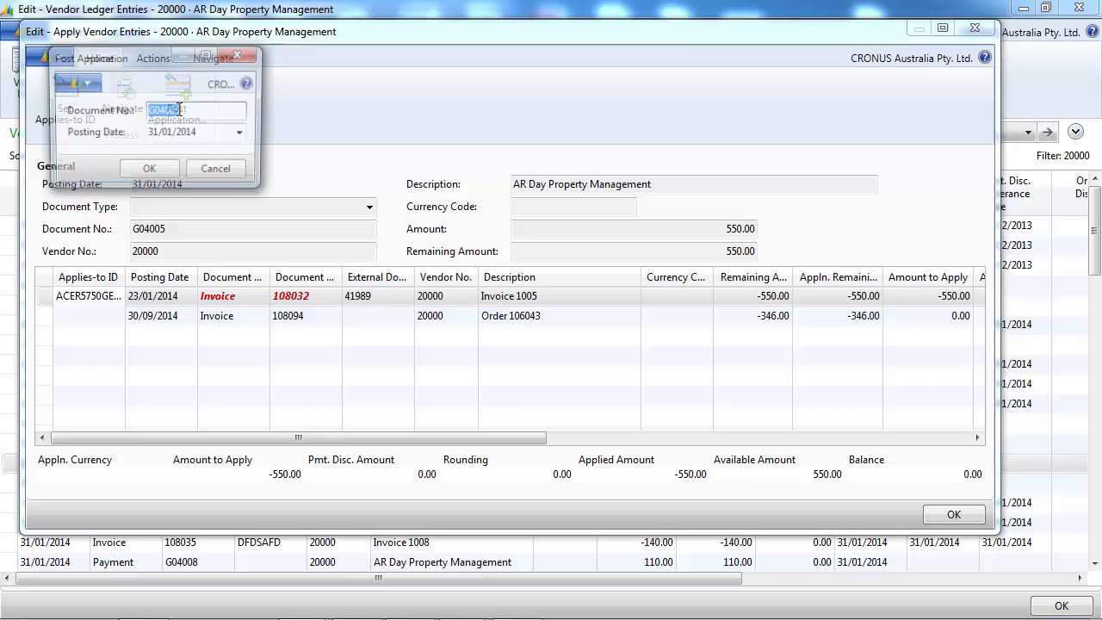
click(149, 172)
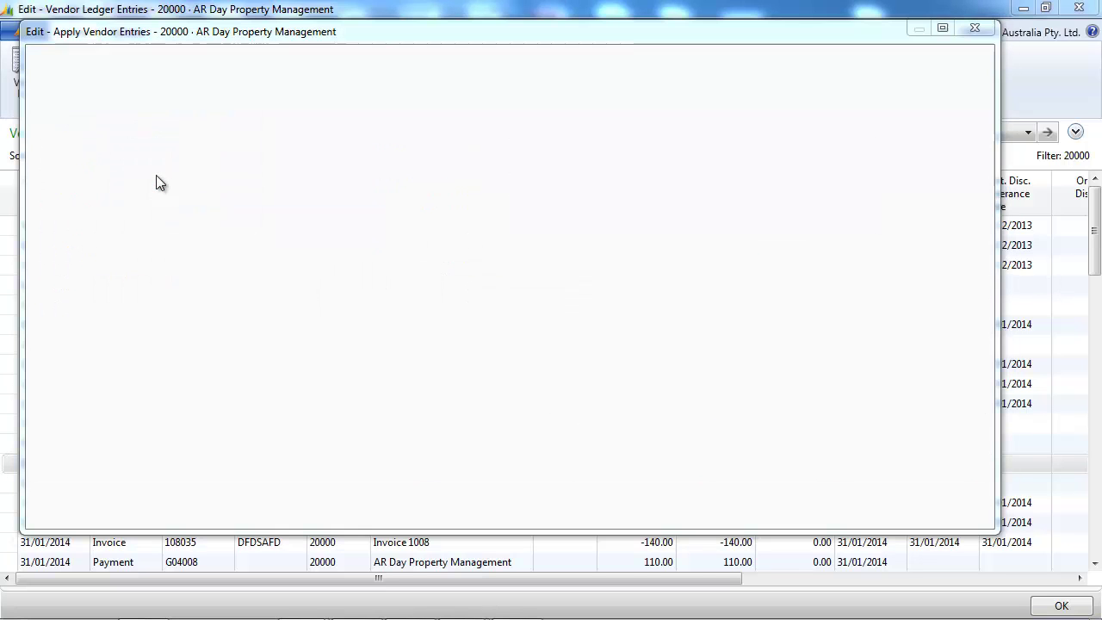
click(630, 342)
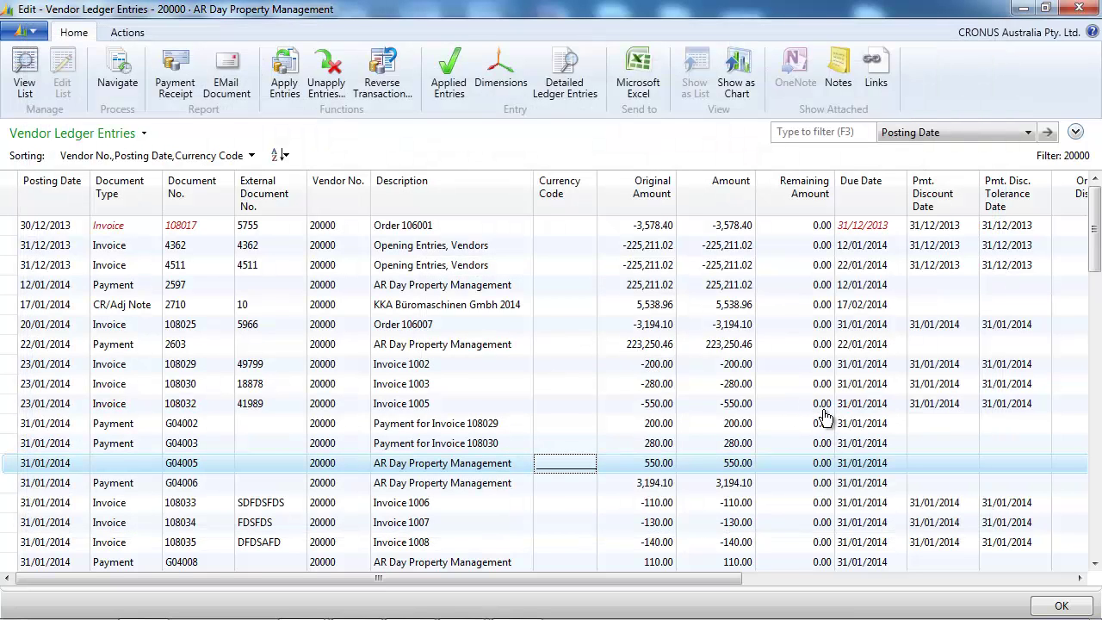
Review the applied entries of payment 2603 and of invoice 4511
click(459, 345)
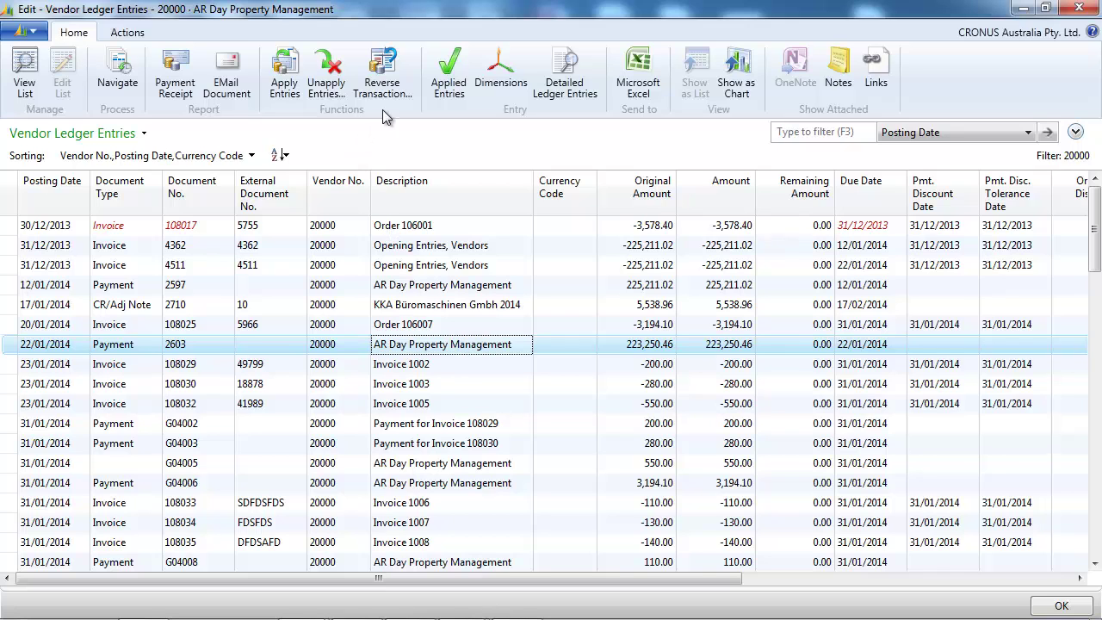
click(445, 90)
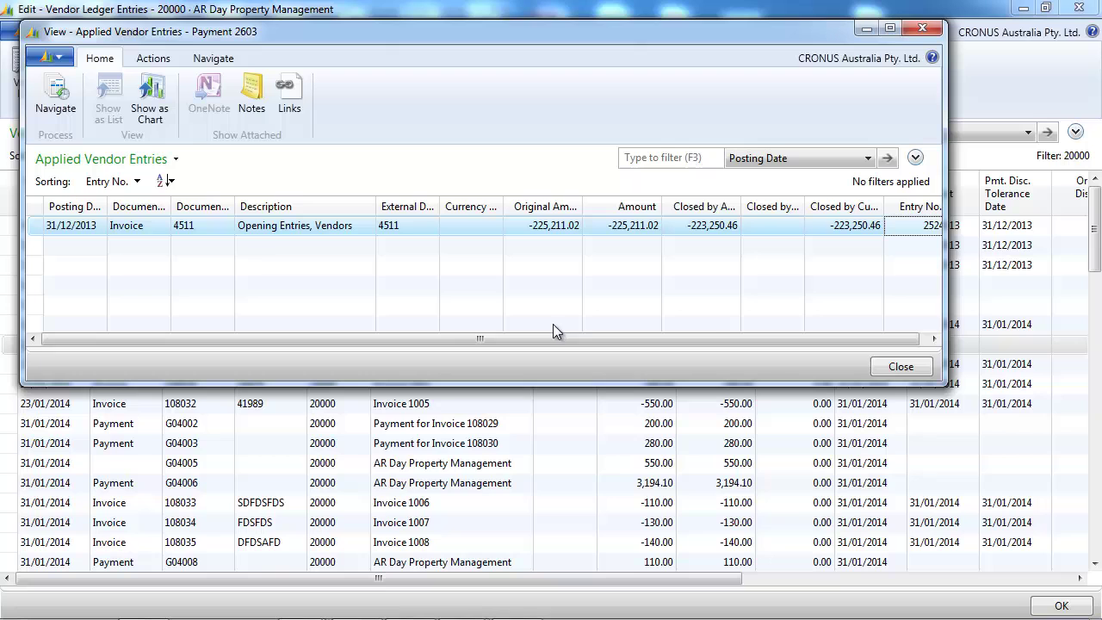
click(891, 368)
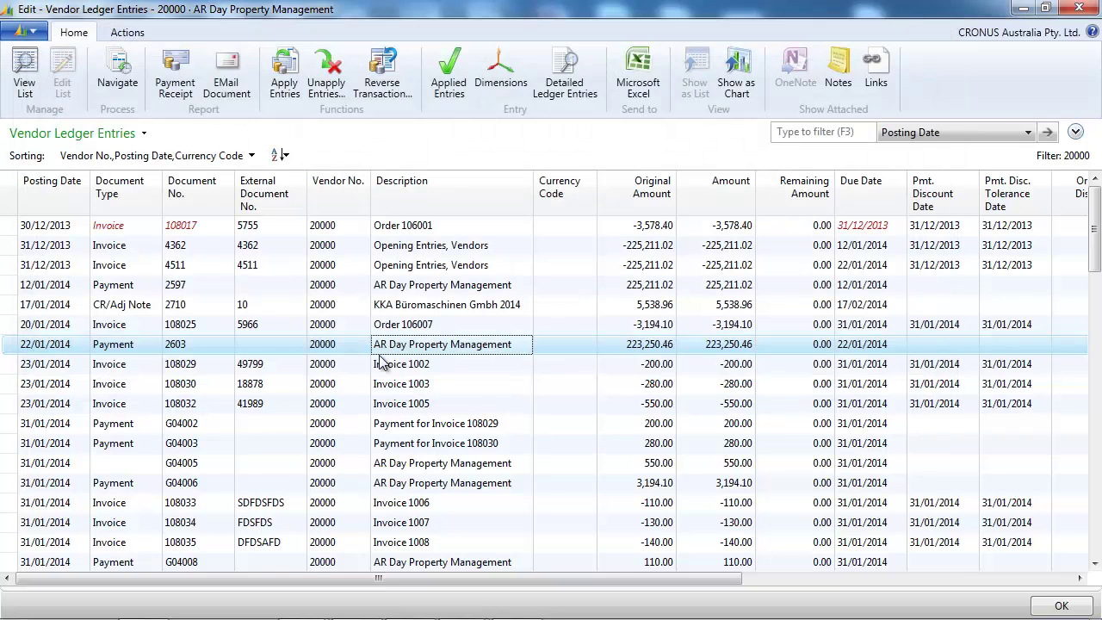
click(108, 269)
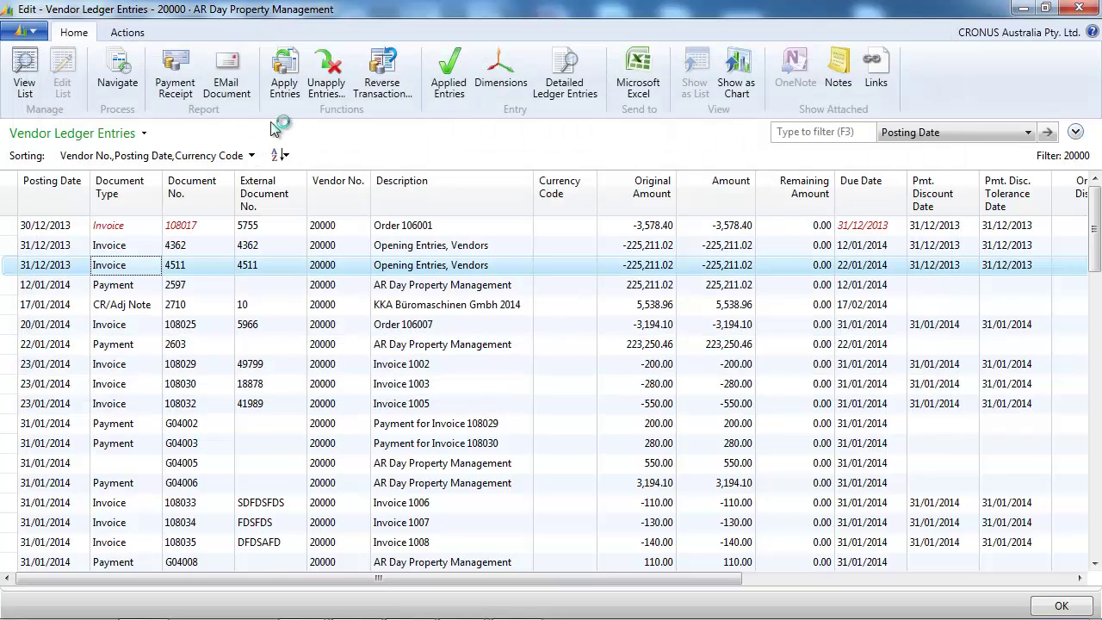
click(451, 82)
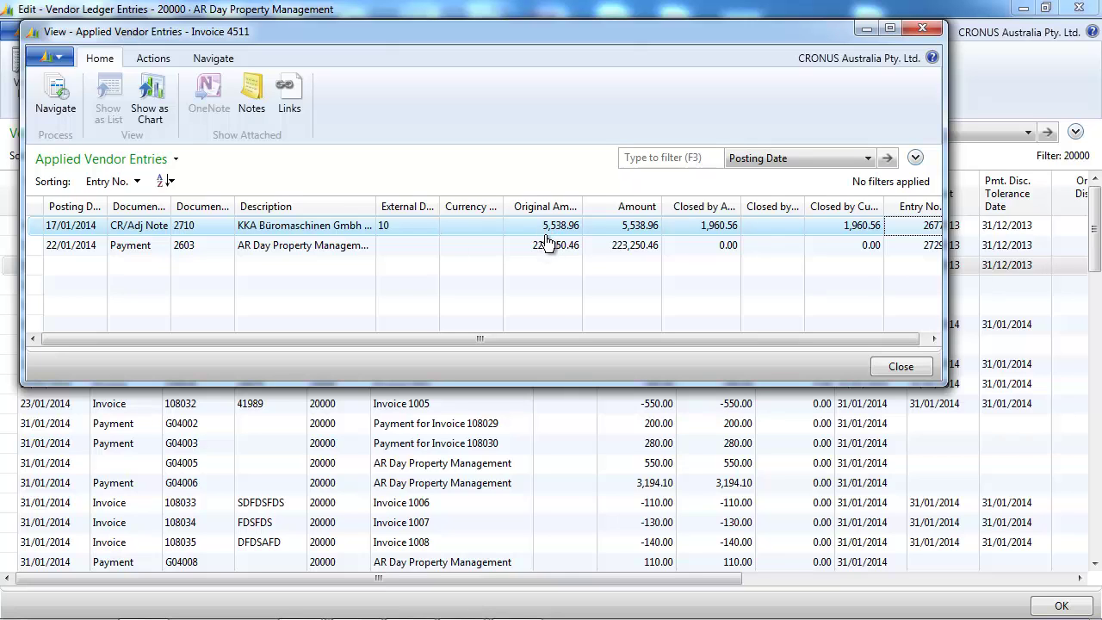
click(922, 30)
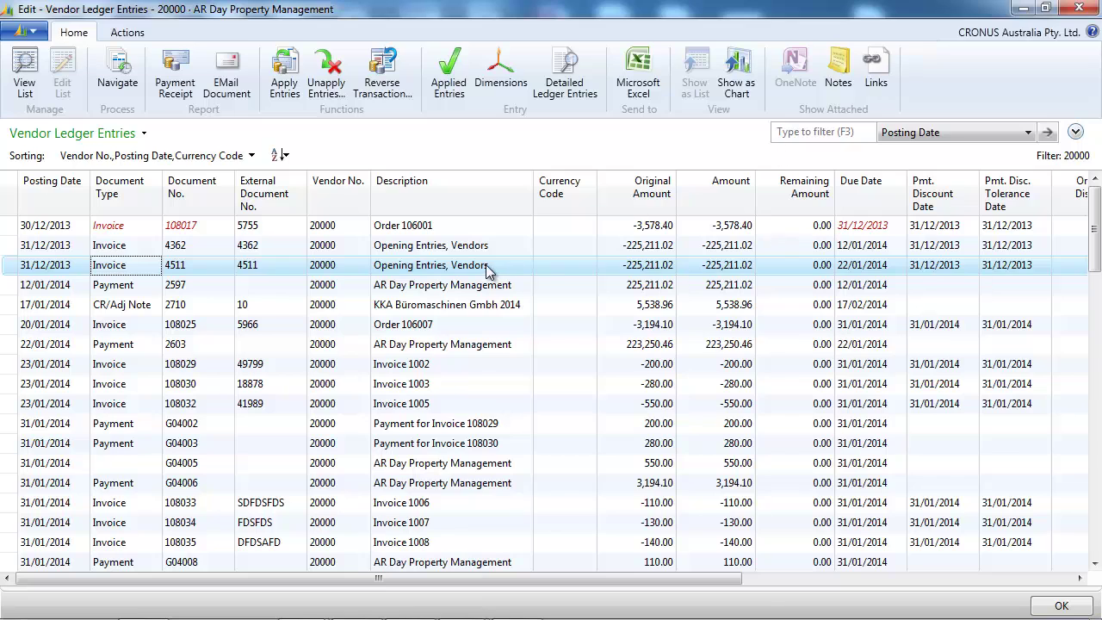
Unapply payment 2603 from invoice 4511 and post the correcting entries
click(336, 96)
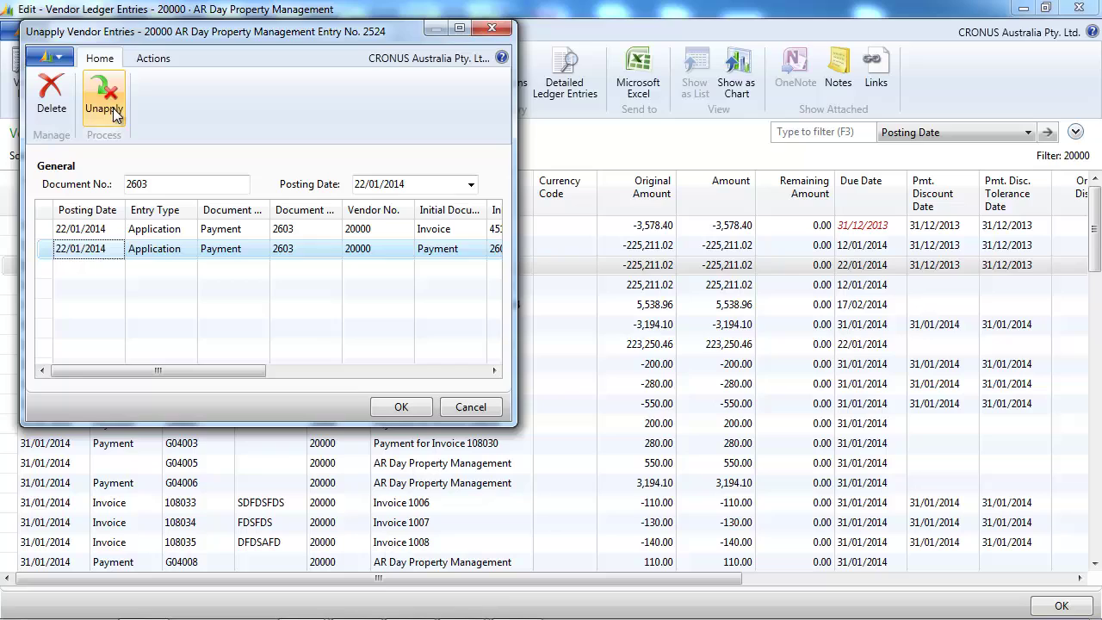
click(109, 107)
click(318, 254)
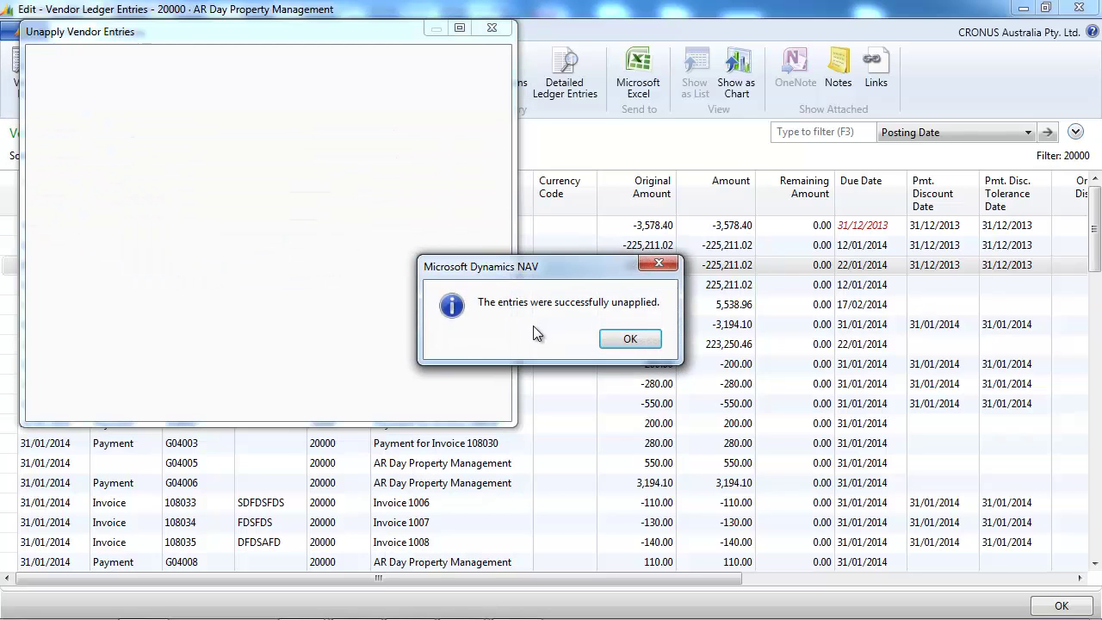
click(629, 339)
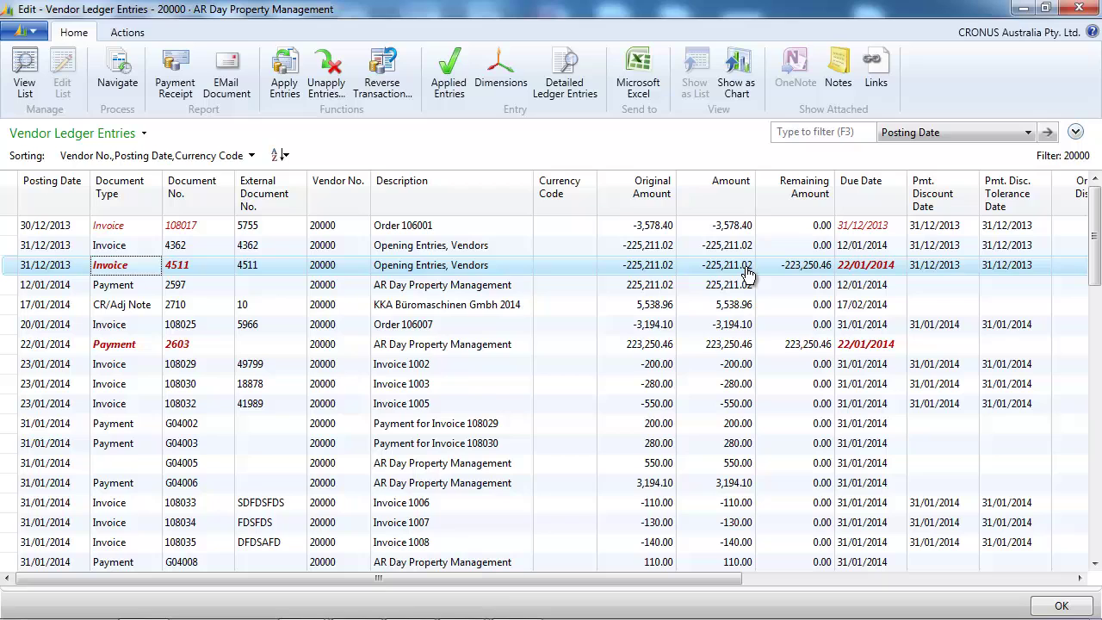
Check the applied entries of invoice 4511, and unapply CR/Adj Note 2710 with its correcting entries posted
click(448, 79)
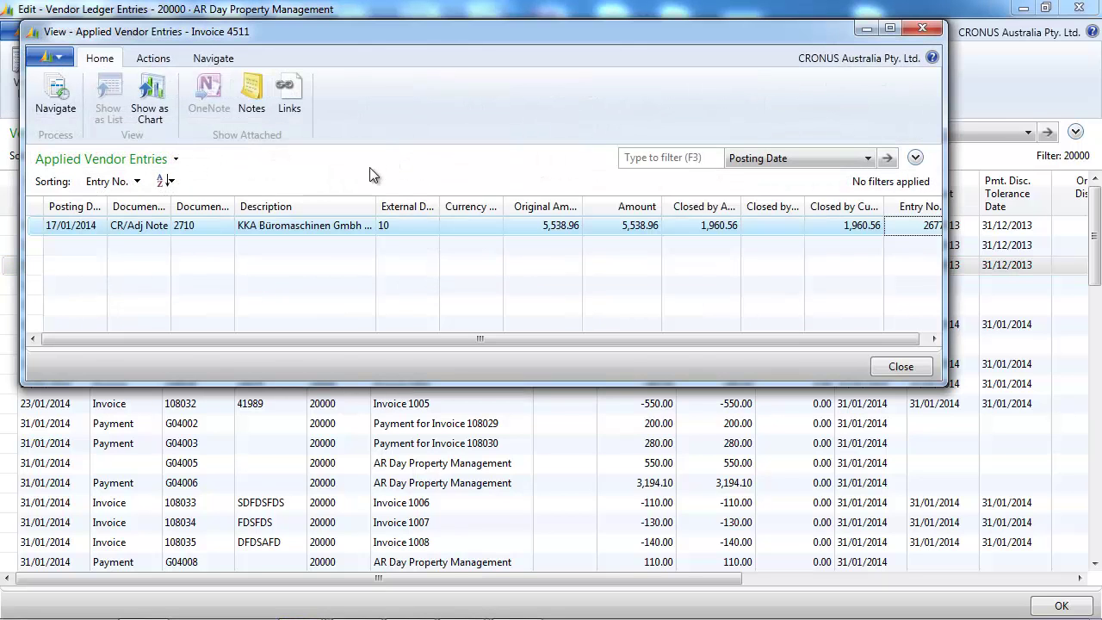
click(922, 33)
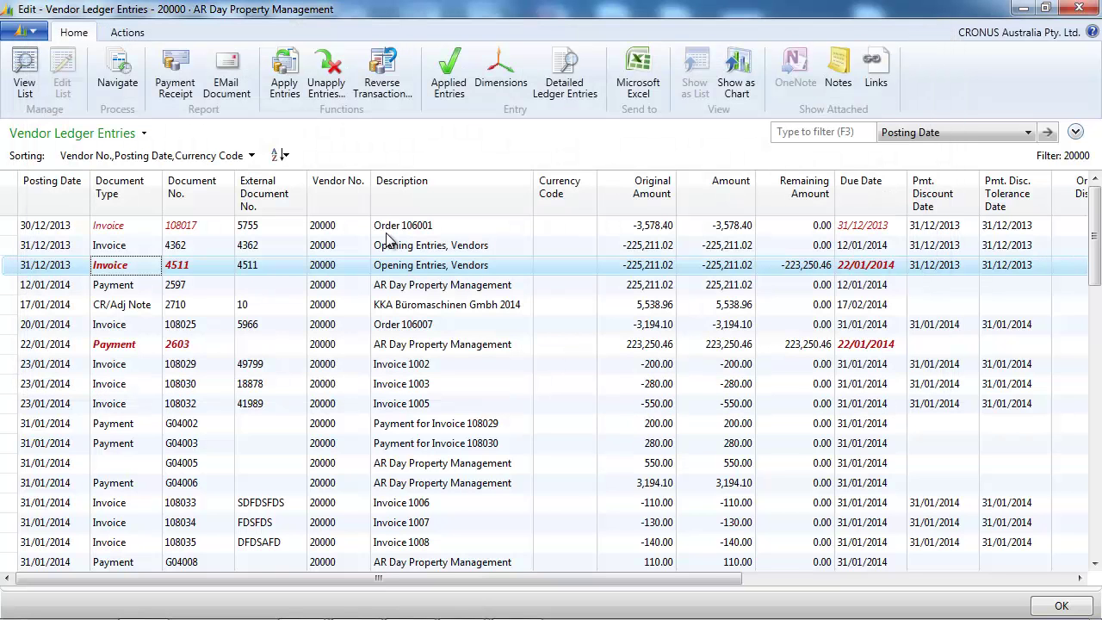
click(145, 306)
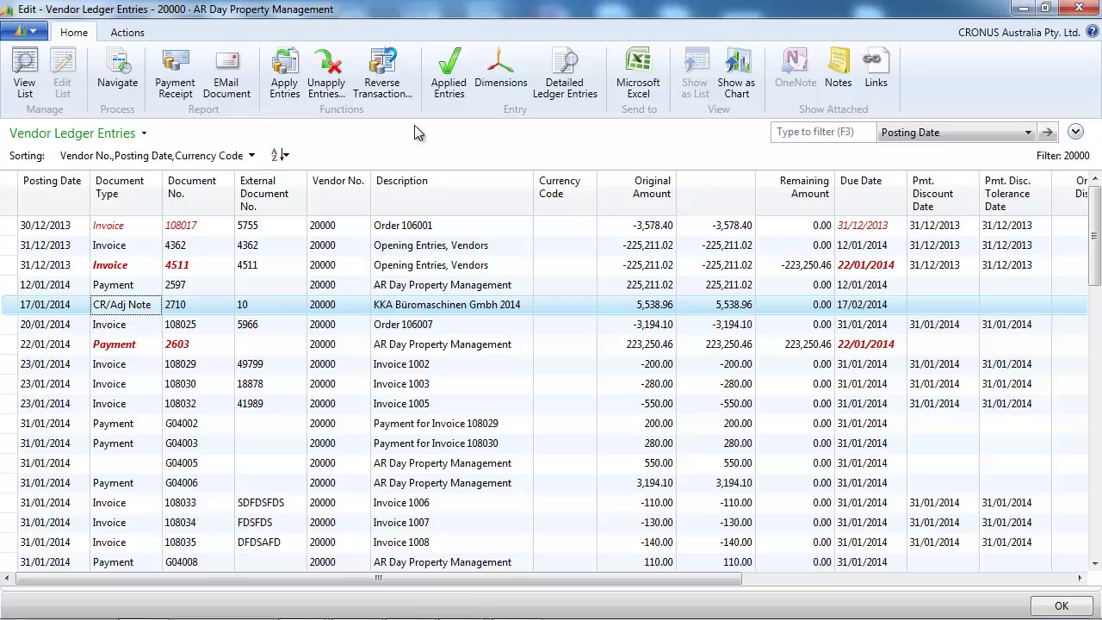
click(327, 86)
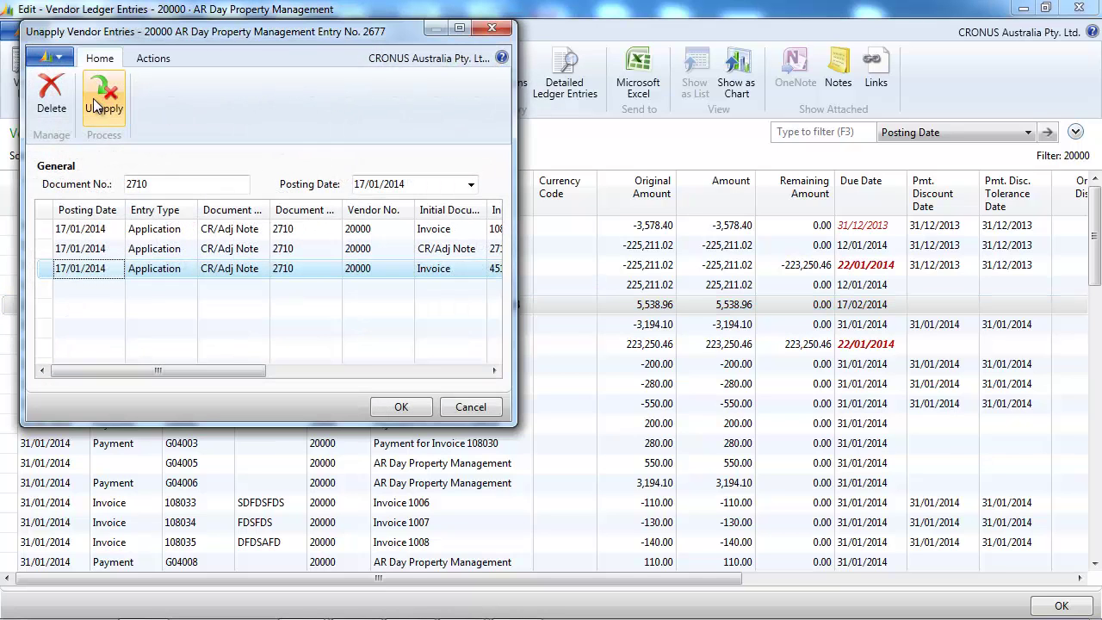
click(96, 104)
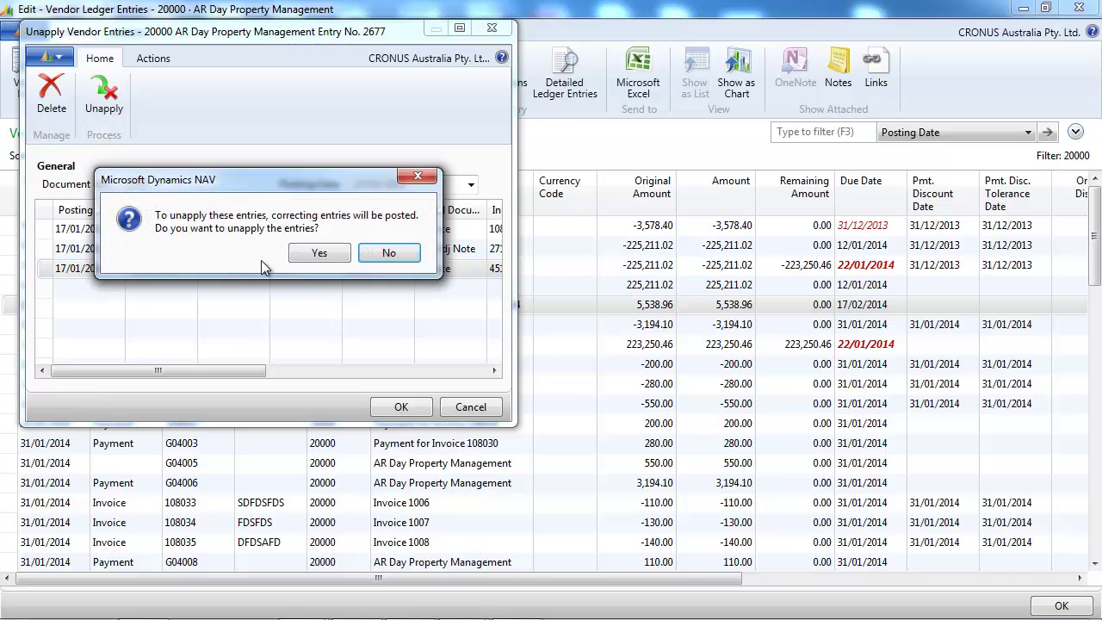
click(318, 254)
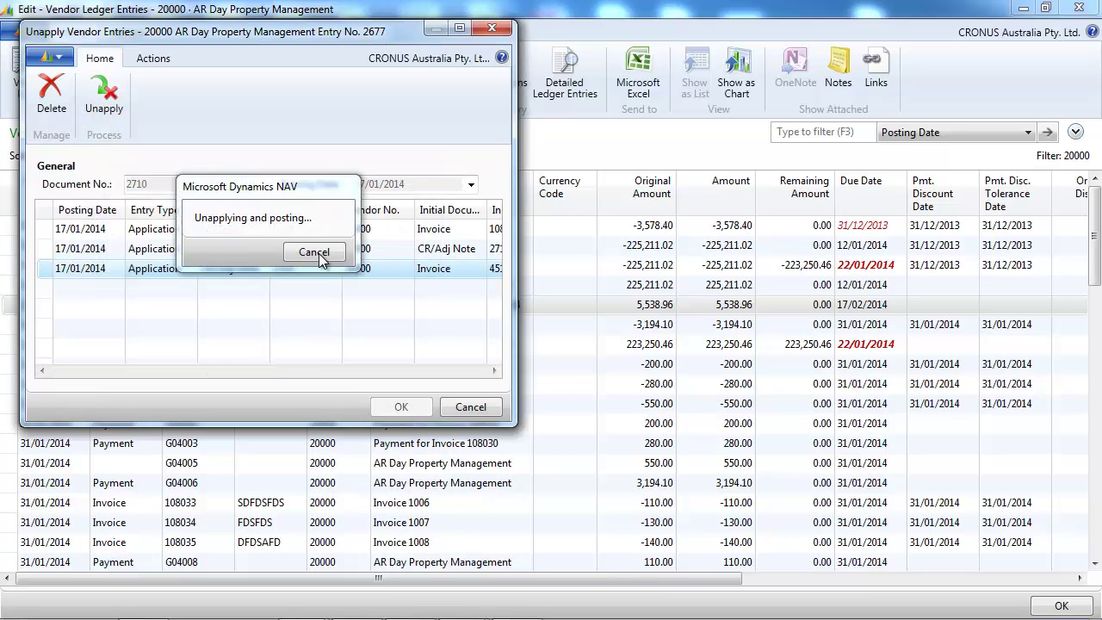
click(631, 339)
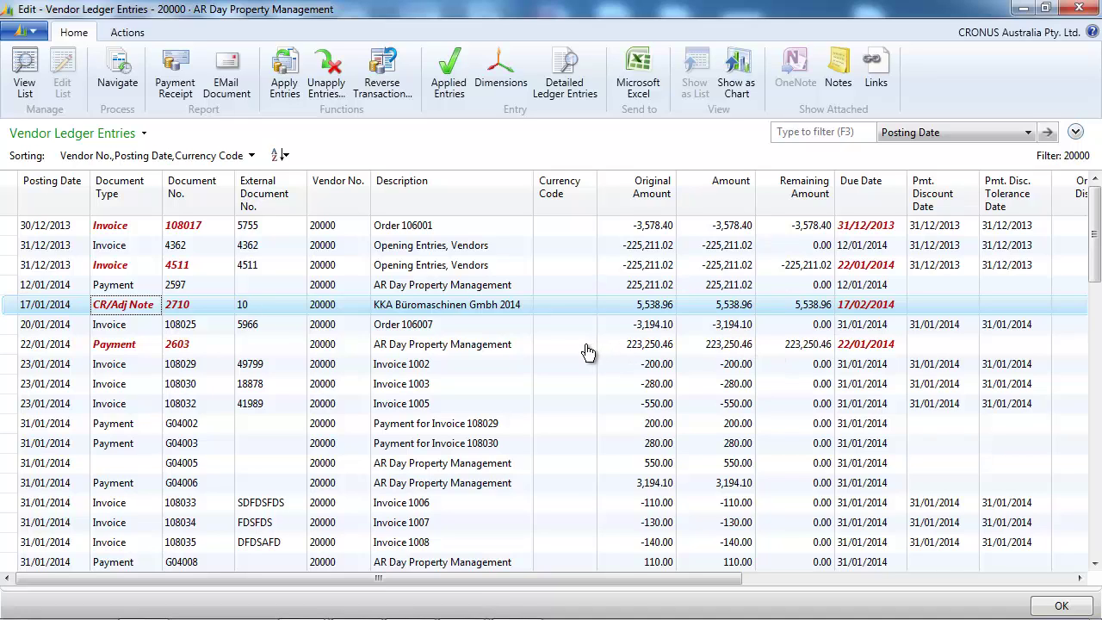
Set the applies-to ID on invoices 108017 and 4511 and CR/Adj Note 2710 for application to payment 2603
click(504, 345)
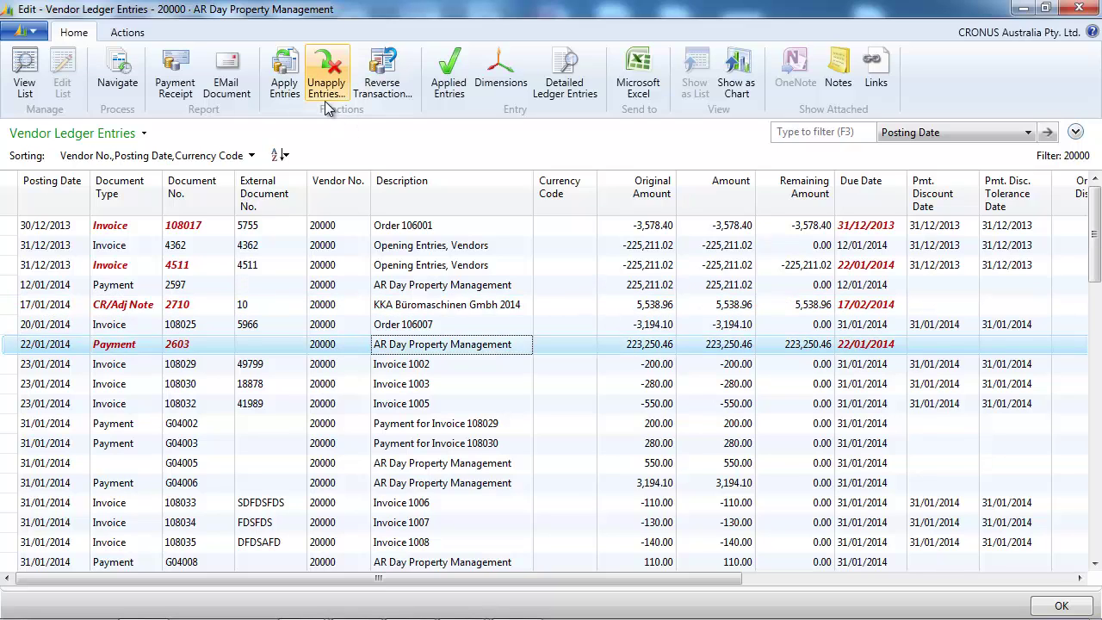
click(295, 86)
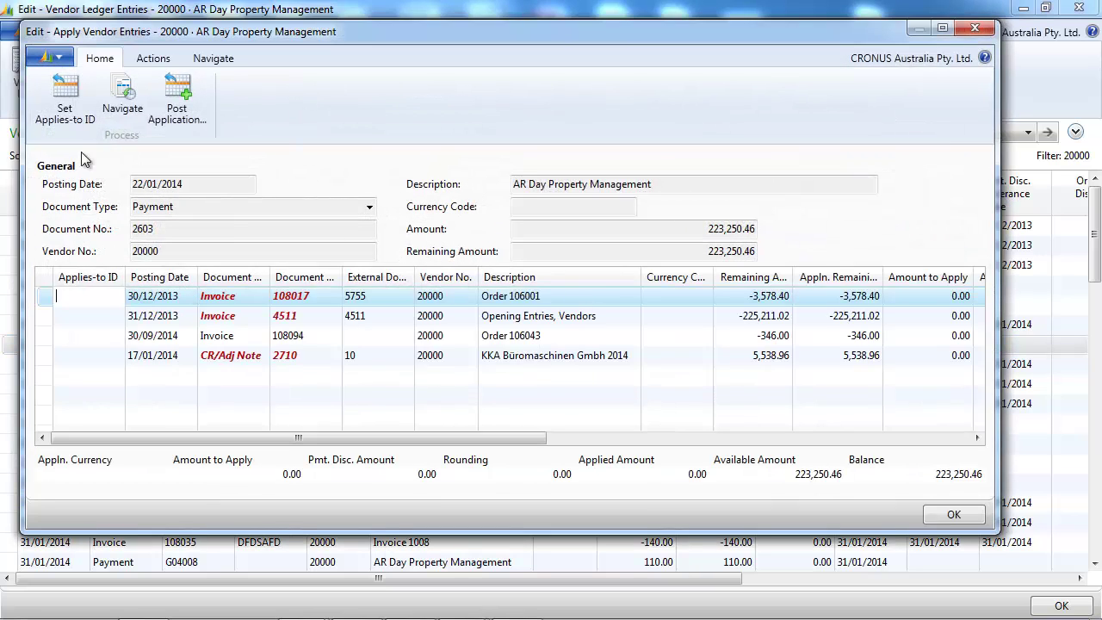
click(66, 107)
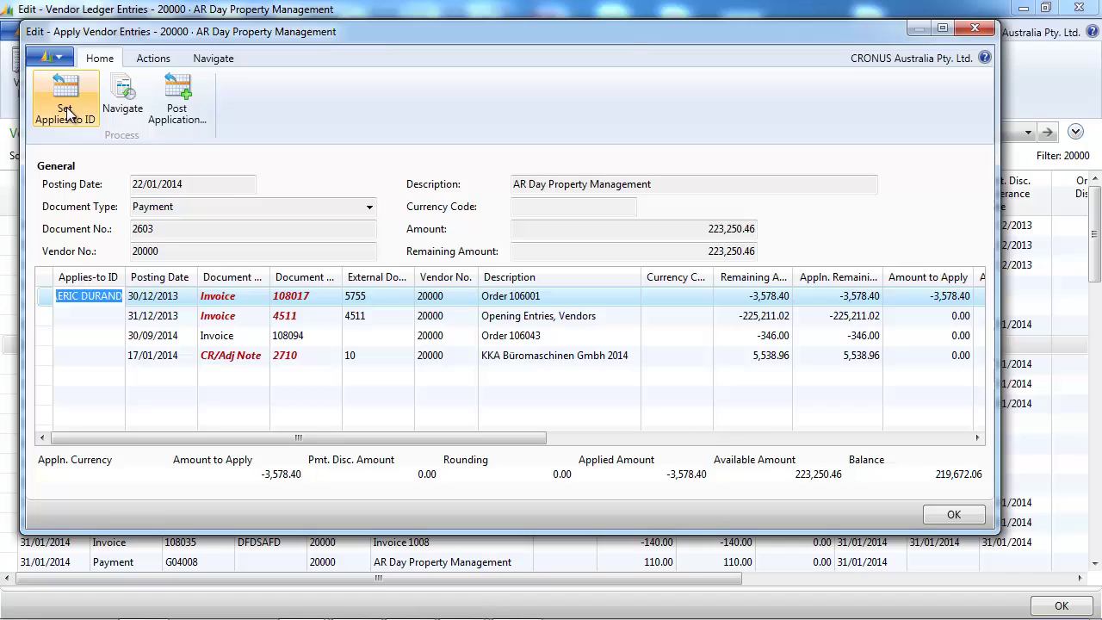
click(99, 316)
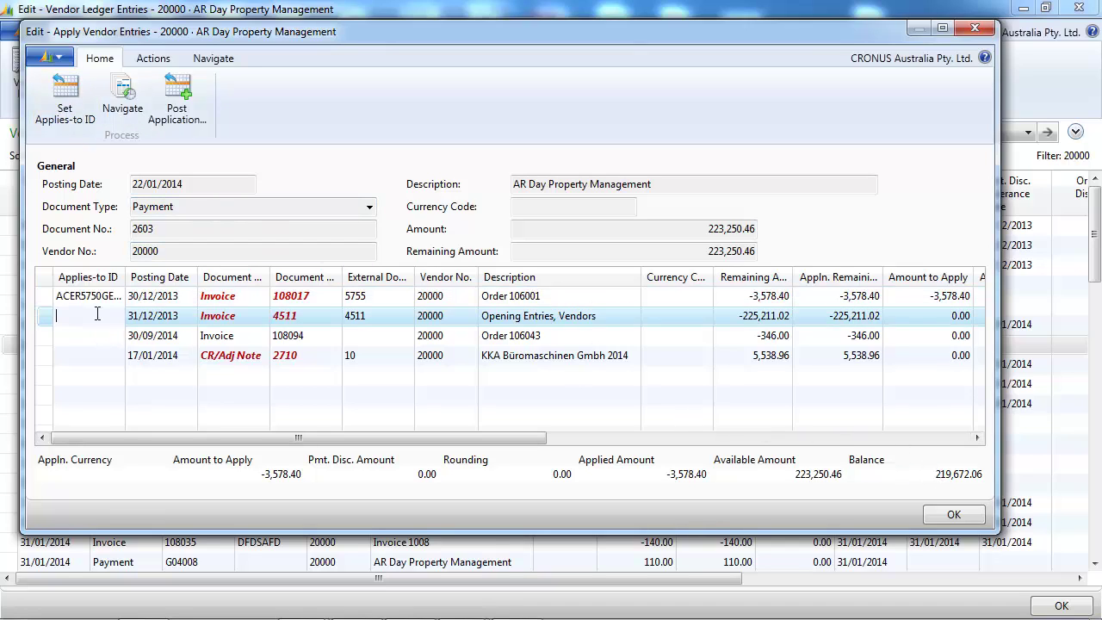
click(67, 112)
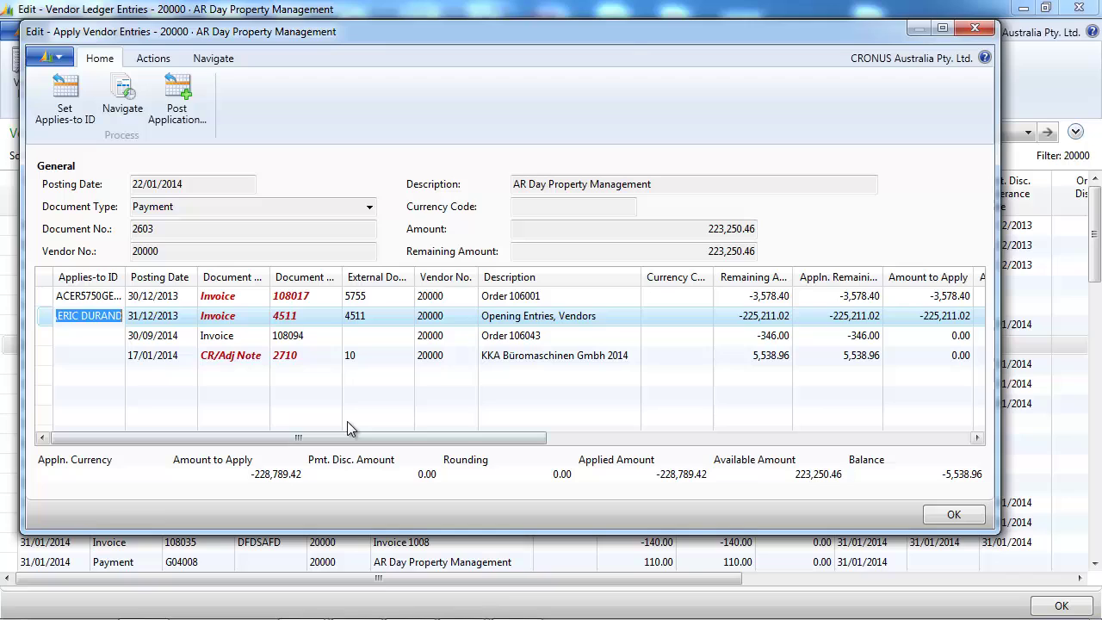
click(112, 361)
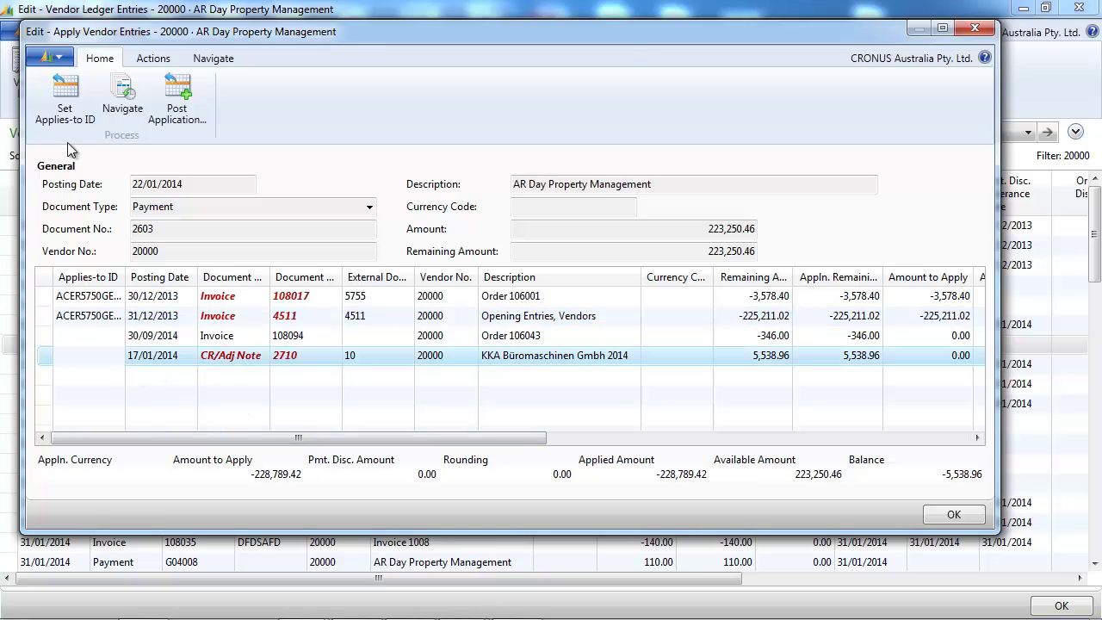
click(65, 107)
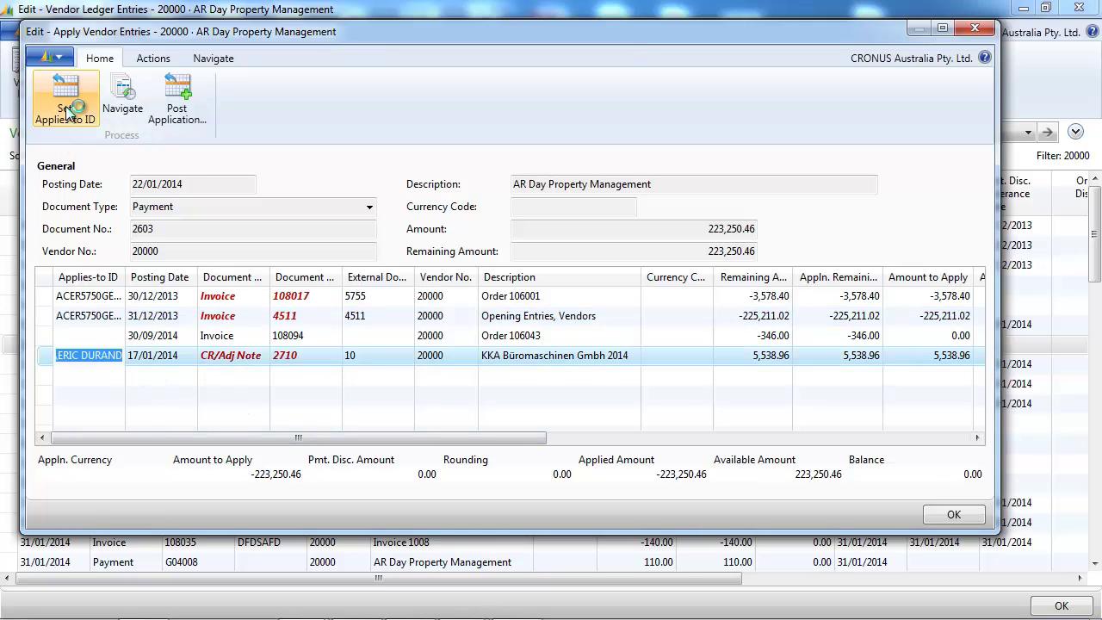
Post the application under document number 2603 with posting date 22/01/2014, and review the applied entries of payment 2603
click(177, 105)
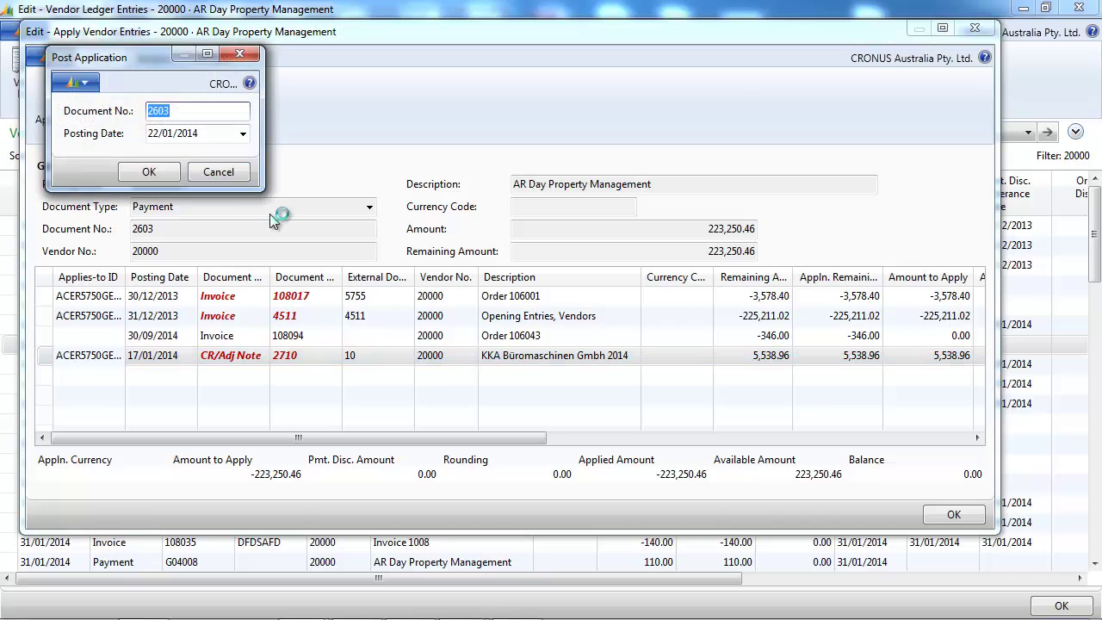
click(149, 172)
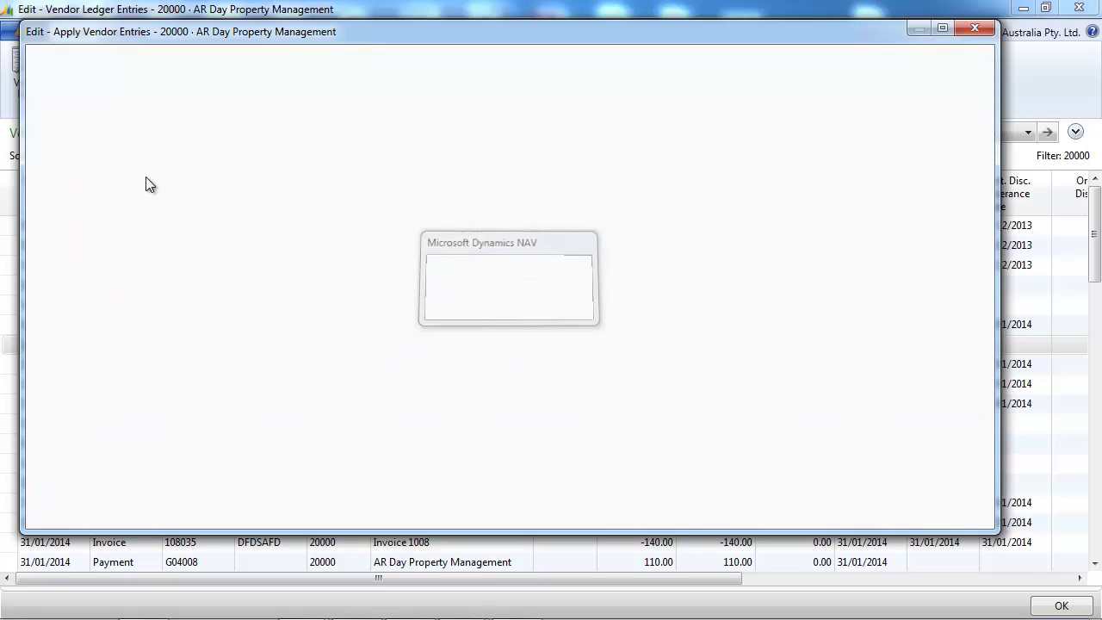
click(630, 340)
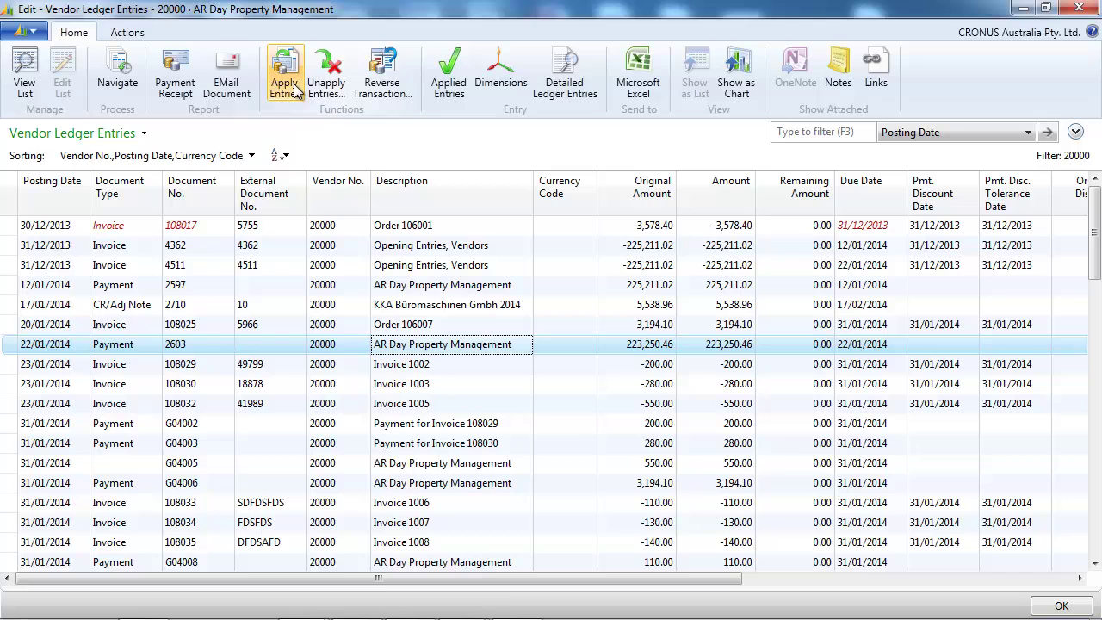
click(447, 79)
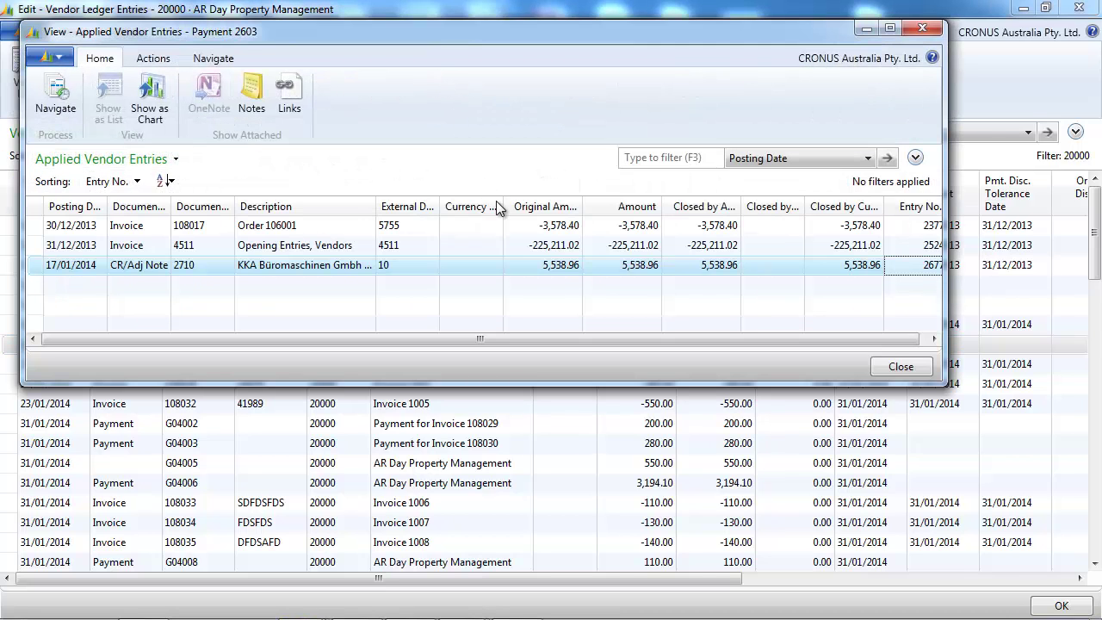